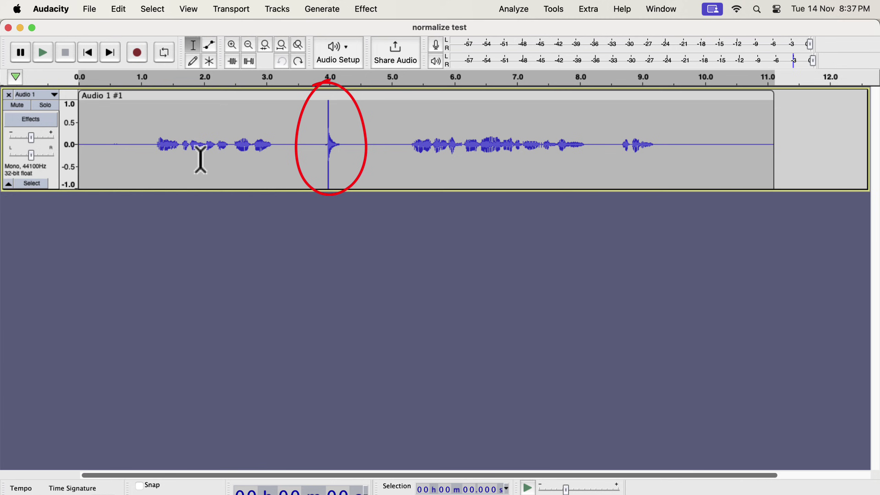
# Select the short spike near 4.0 s and play just that selection.
pyautogui.moveTo(320, 125); pyautogui.dragTo(344, 128)
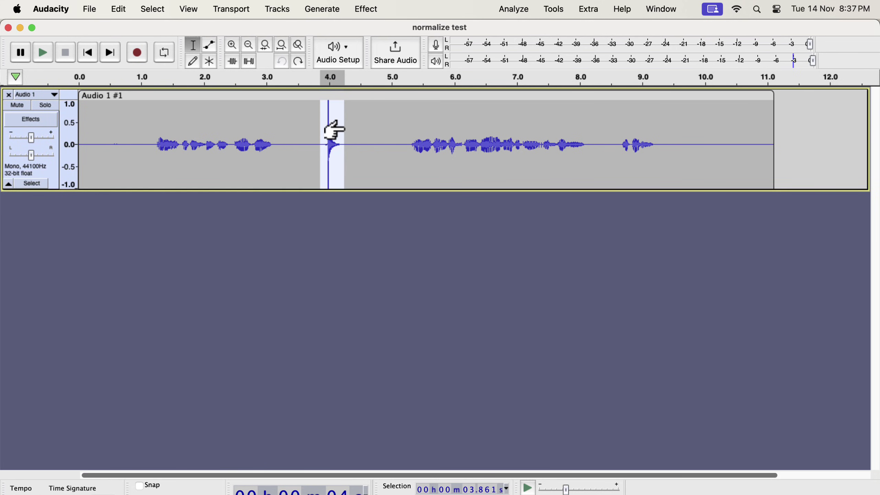
pyautogui.press('space')
# Select the whole speech clip and peak-normalize it to -3 dB.
pyautogui.doubleClick(305, 126)
pyautogui.click(367, 10)
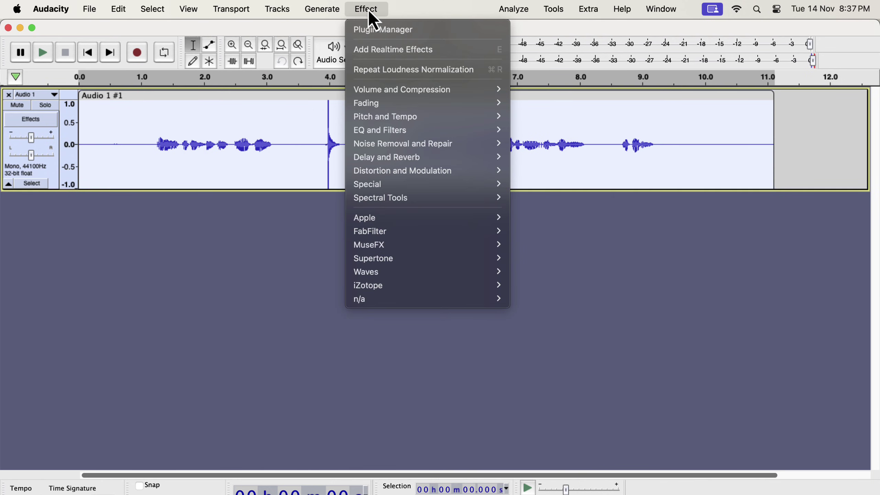
pyautogui.moveTo(380, 89)
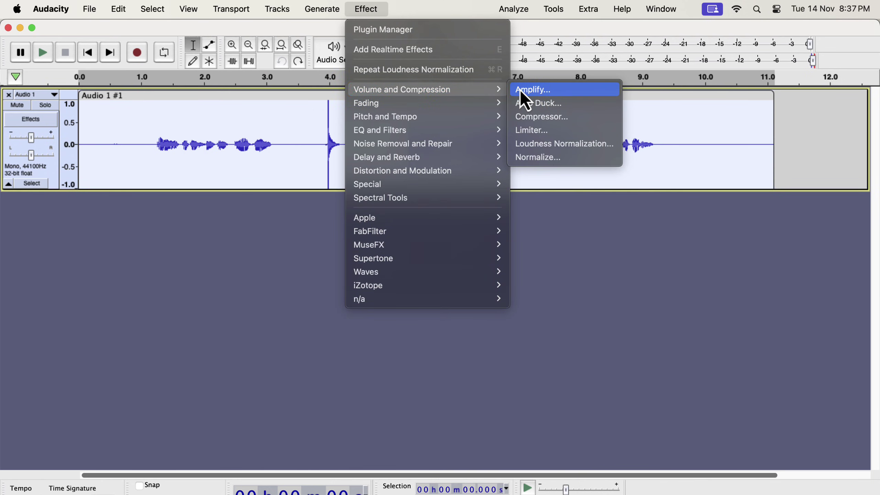
pyautogui.click(527, 158)
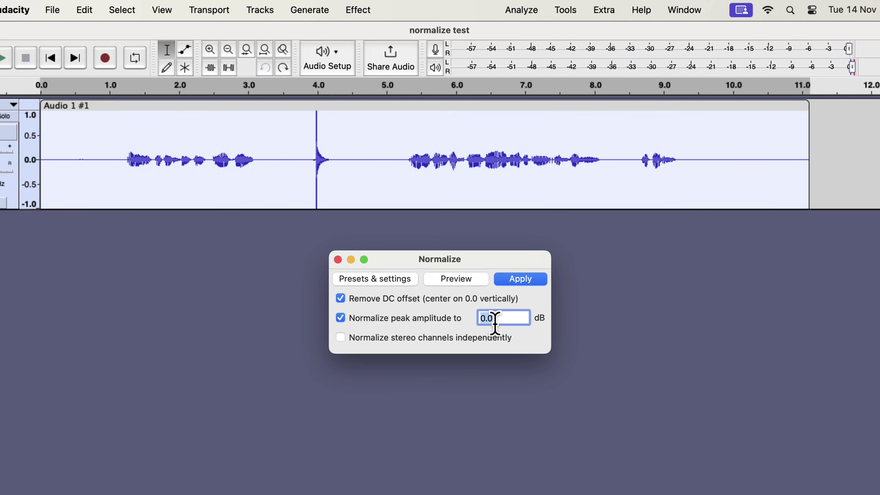
pyautogui.write('-3')
pyautogui.click(528, 275)
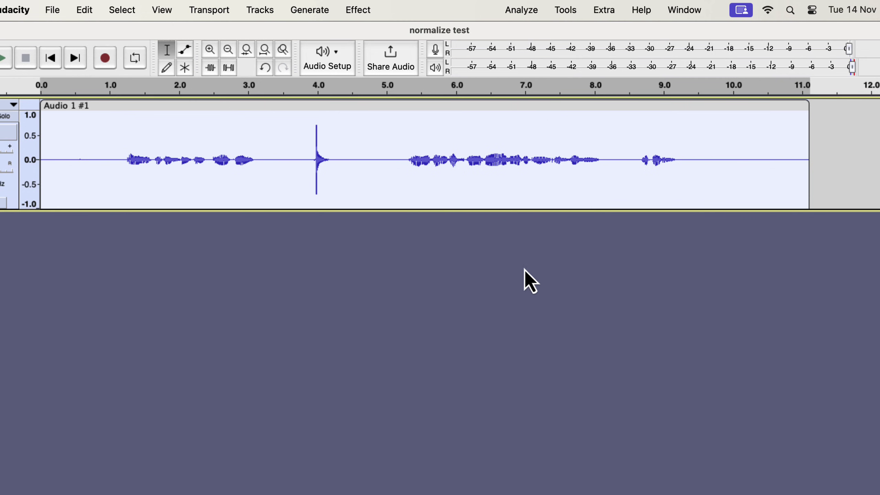
# Run Normalize again with the peak target changed from -3 dB to -6 dB.
pyautogui.click(357, 10)
pyautogui.moveTo(383, 98)
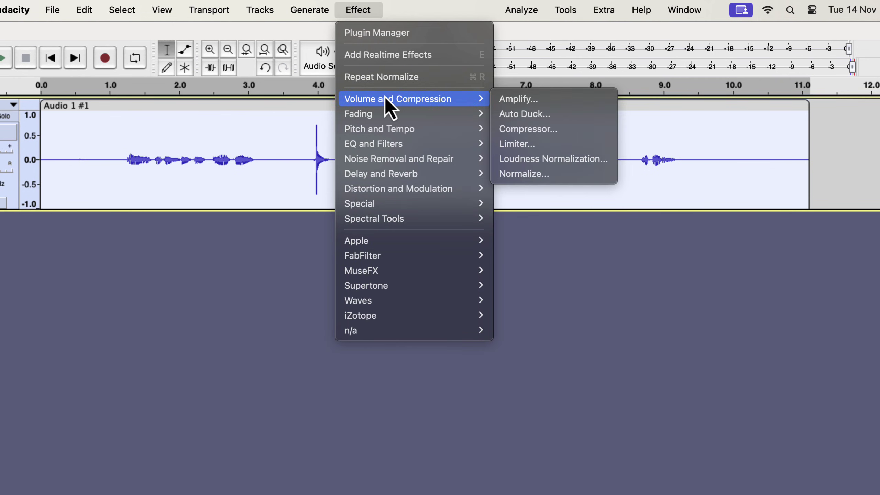
pyautogui.click(507, 174)
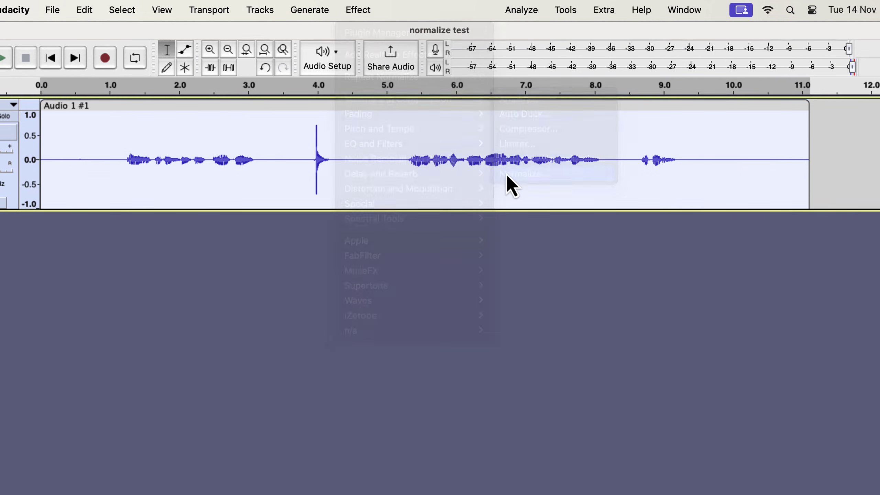
pyautogui.click(489, 317)
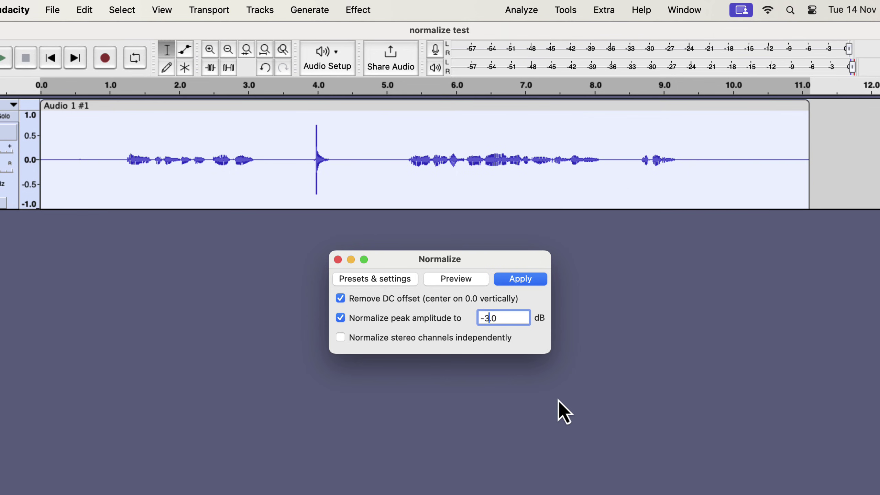
pyautogui.press('BackSpace')
pyautogui.write('6')
pyautogui.click(538, 284)
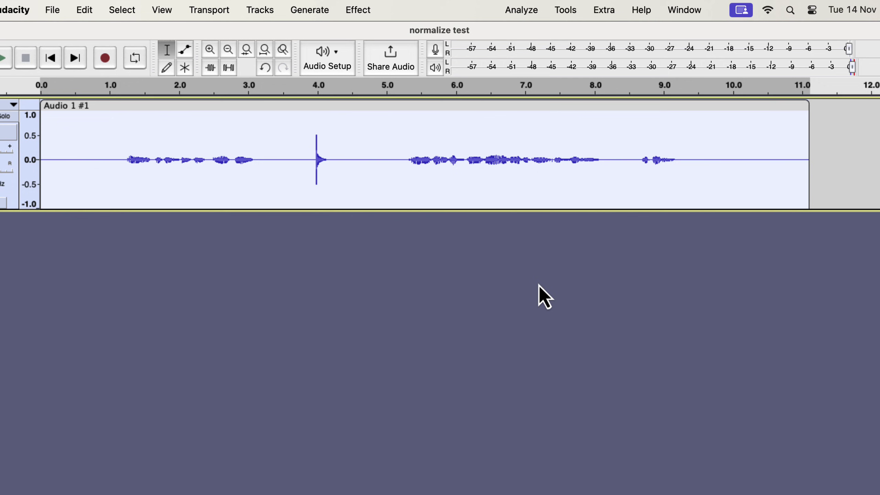
# Run Normalize again with the peak target changed from -6 dB back to -3 dB.
pyautogui.click(358, 11)
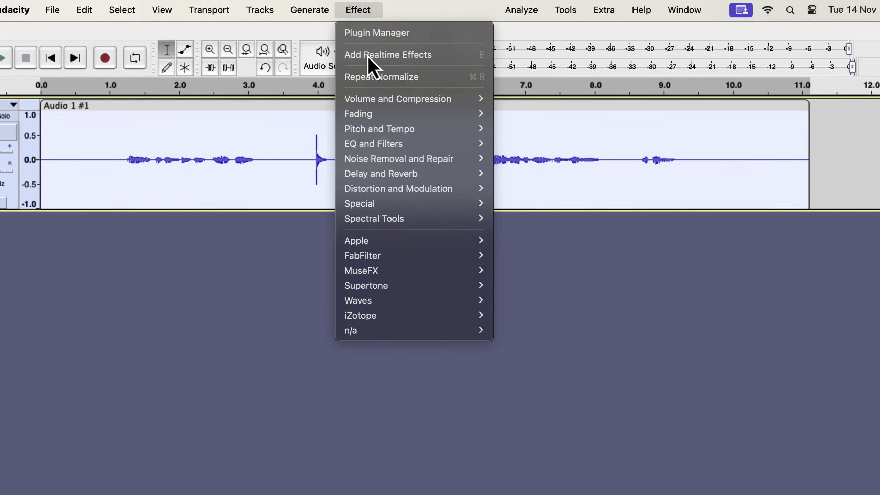
pyautogui.moveTo(378, 100)
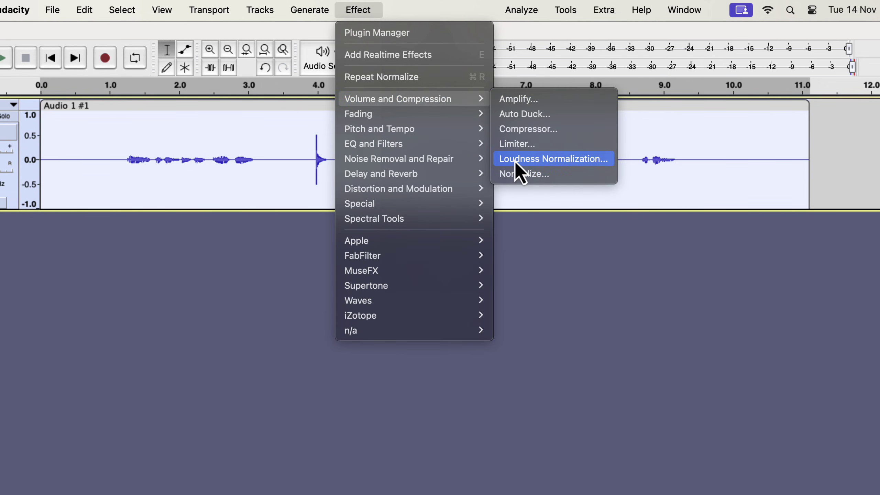
pyautogui.click(511, 174)
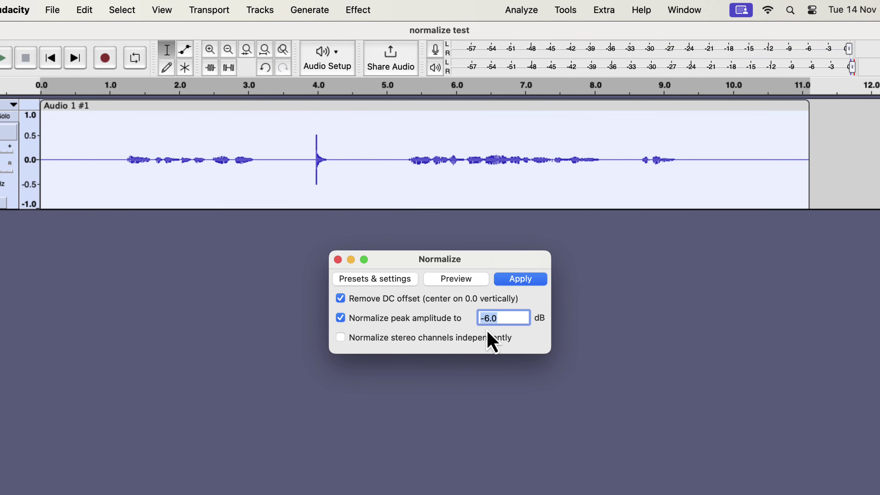
pyautogui.click(493, 318)
pyautogui.press('BackSpace')
pyautogui.press('BackSpace')
pyautogui.write('3.')
pyautogui.click(517, 277)
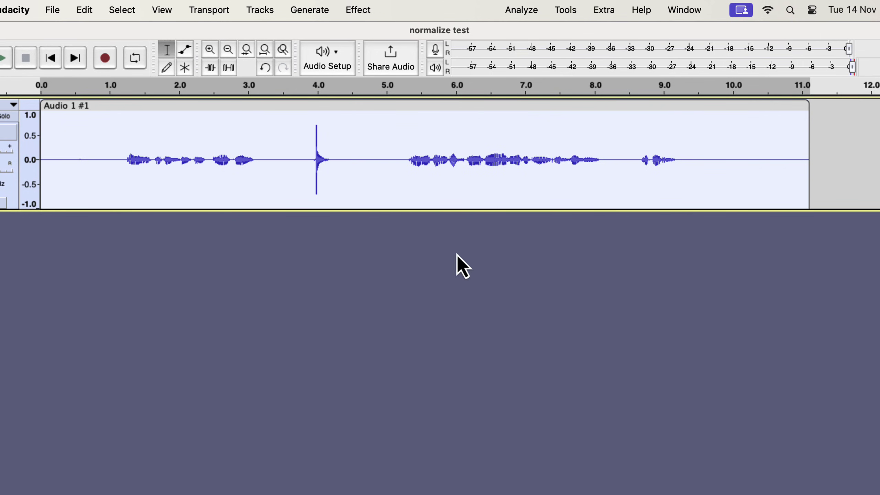
# Select the first speech phrase (about 1.15–3.2 s) and peak-normalize only that selection.
pyautogui.moveTo(305, 168); pyautogui.dragTo(335, 171)
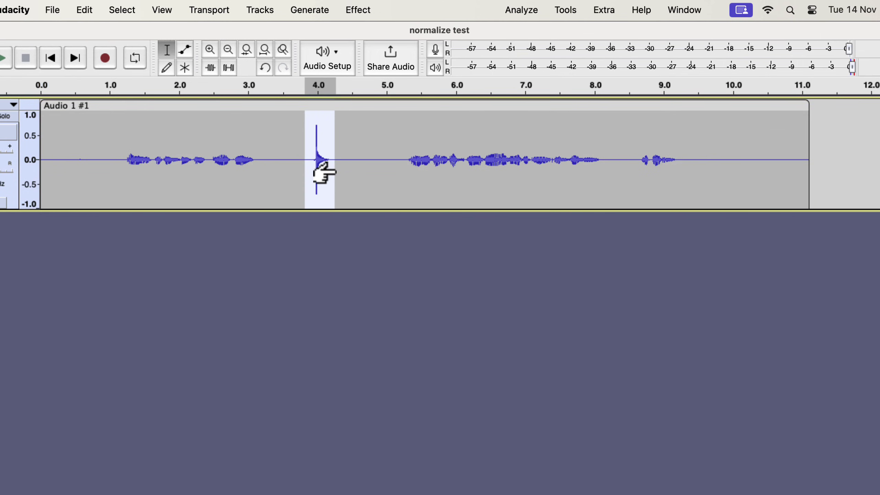
pyautogui.moveTo(121, 154); pyautogui.dragTo(264, 173)
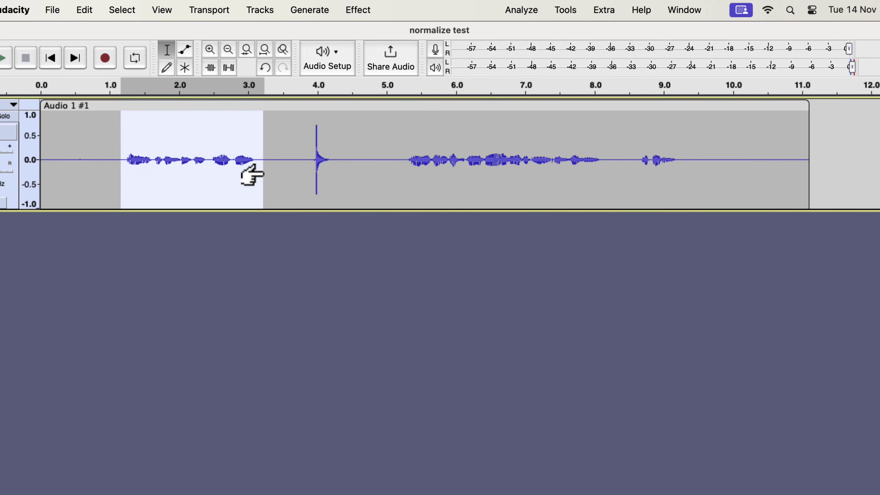
pyautogui.click(357, 10)
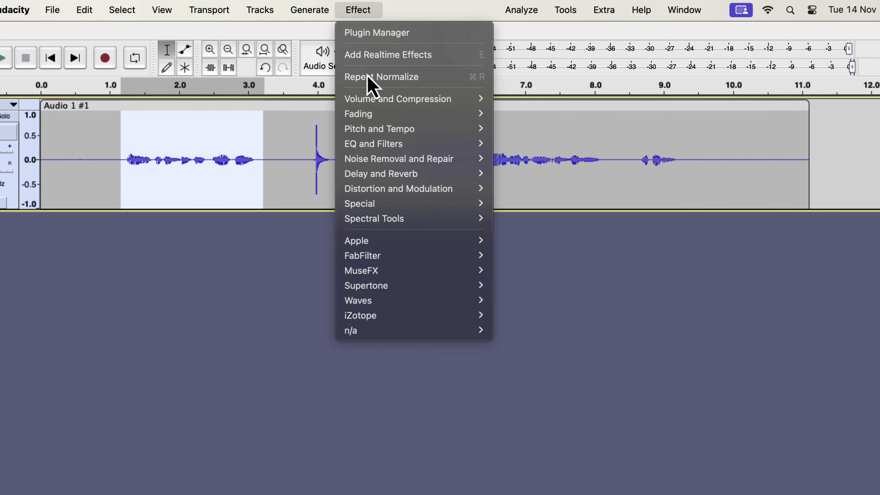
pyautogui.moveTo(377, 101)
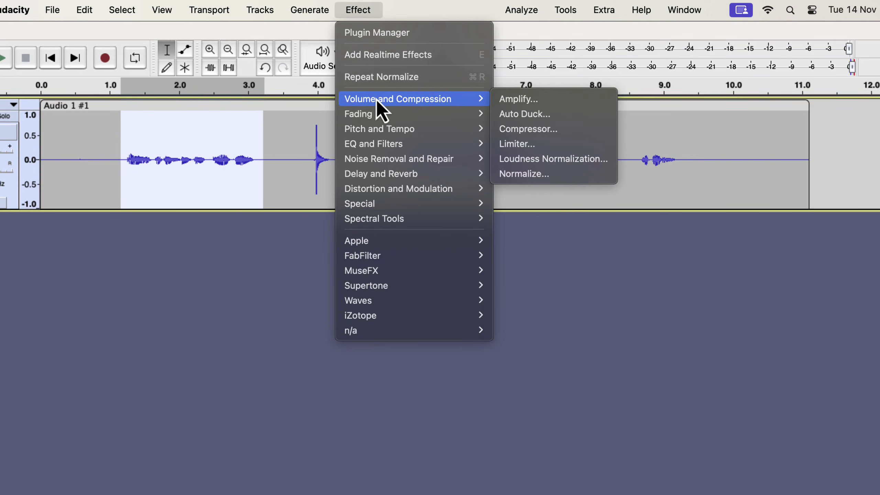
pyautogui.click(516, 175)
pyautogui.click(526, 279)
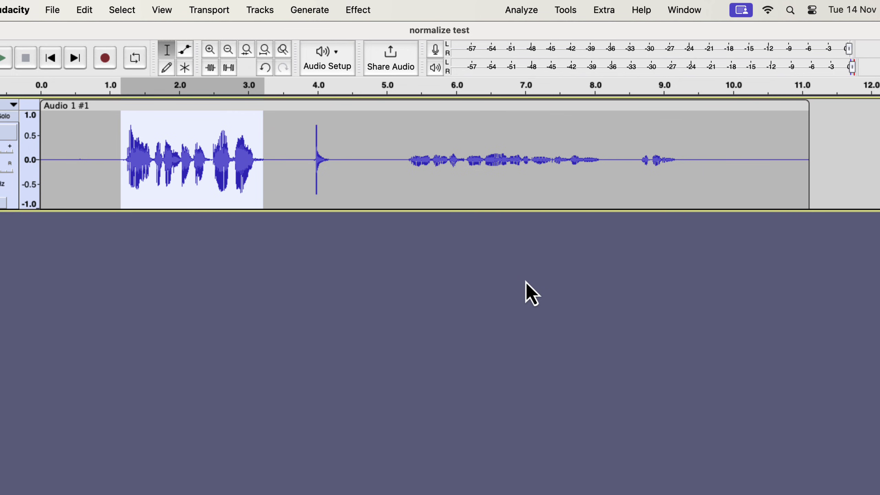
# Roll the project back to 'Created new project' in the History dialog.
pyautogui.click(162, 9)
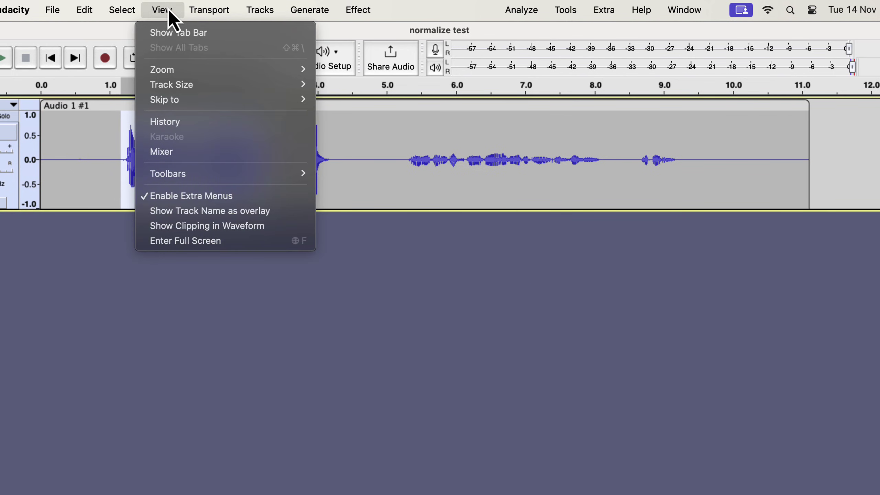
pyautogui.click(166, 119)
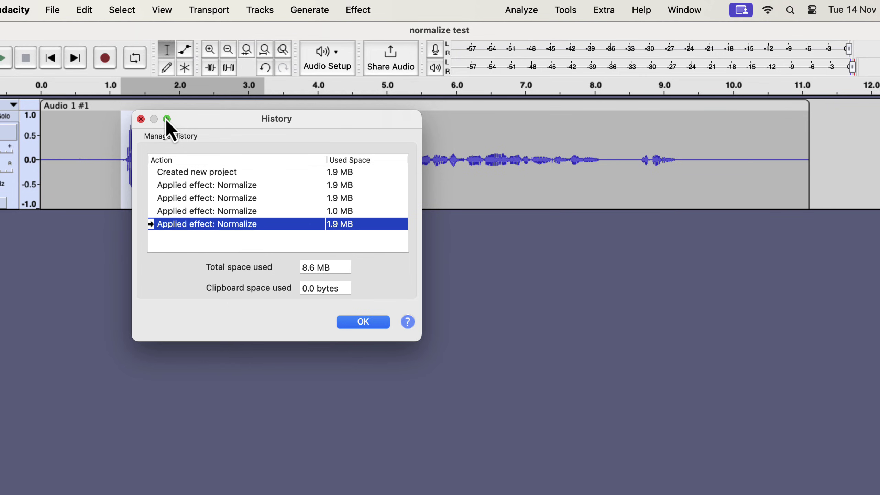
pyautogui.click(177, 172)
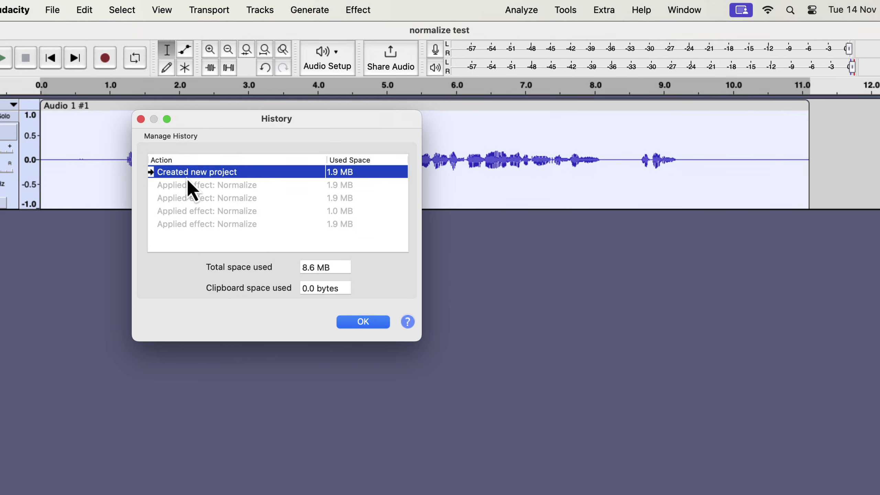
pyautogui.click(366, 322)
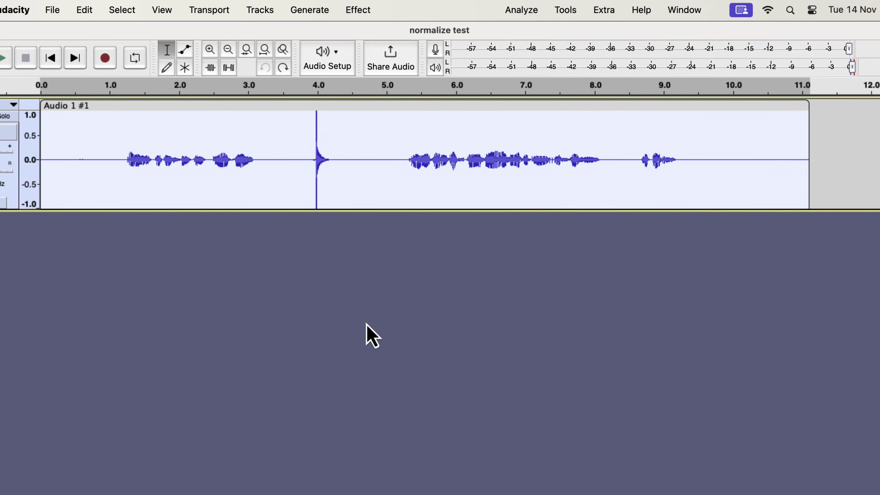
# Apply Loudness Normalization in RMS mode with a -18 dB target to the speech track.
pyautogui.click(365, 14)
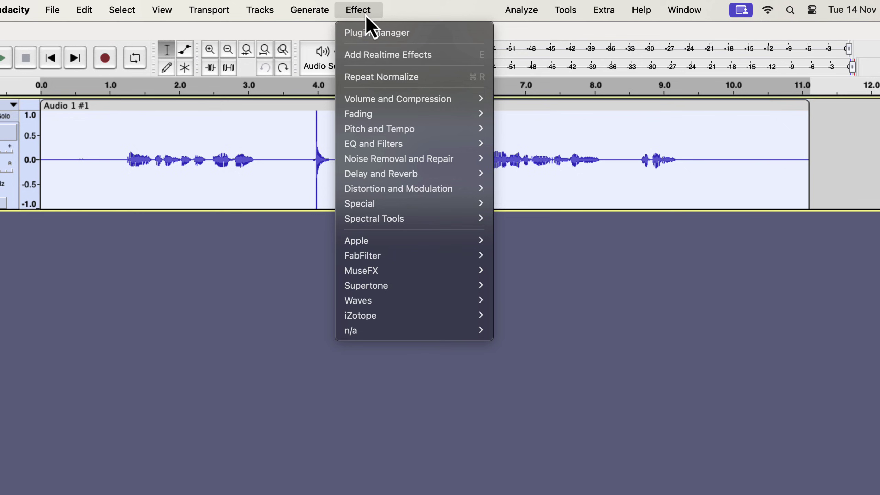
pyautogui.moveTo(434, 103)
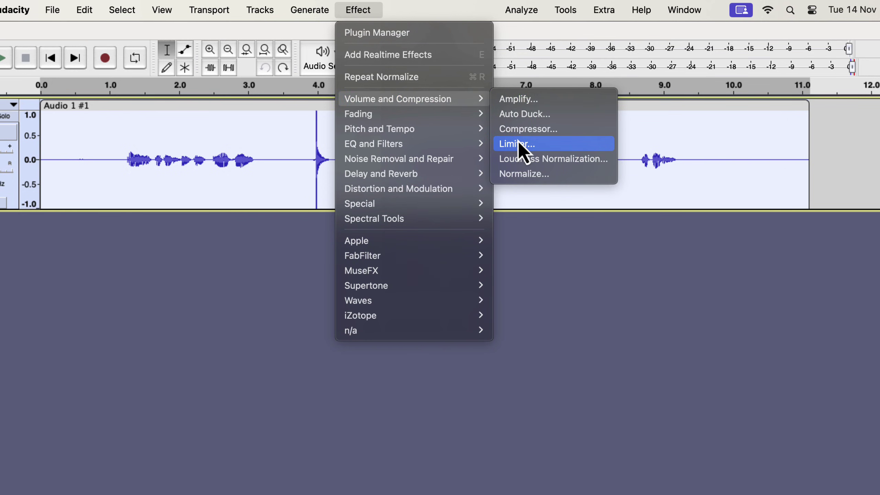
pyautogui.click(562, 160)
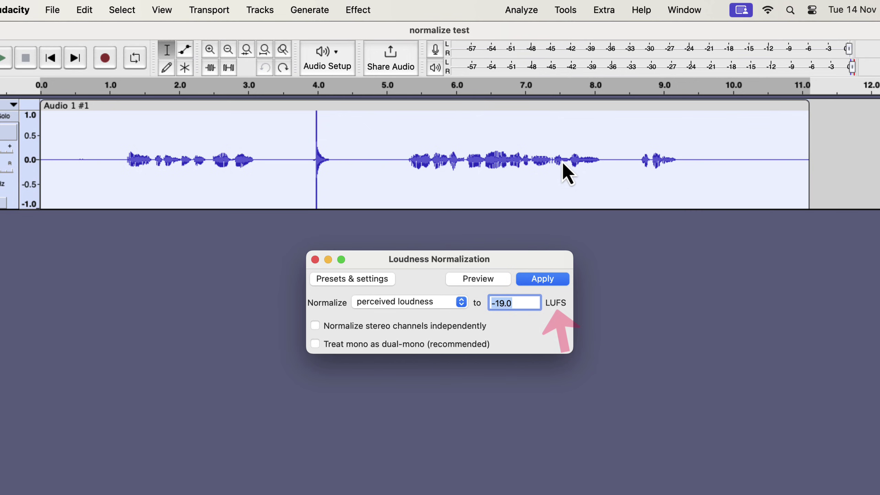
pyautogui.click(418, 301)
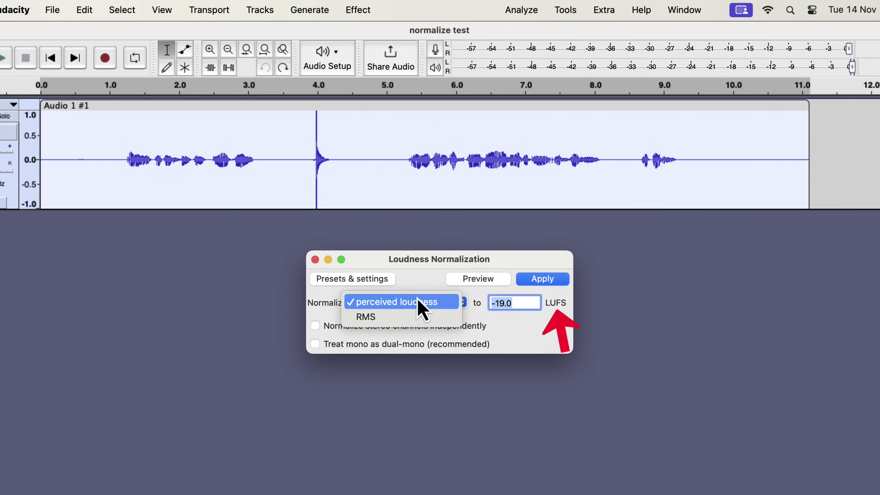
pyautogui.click(393, 316)
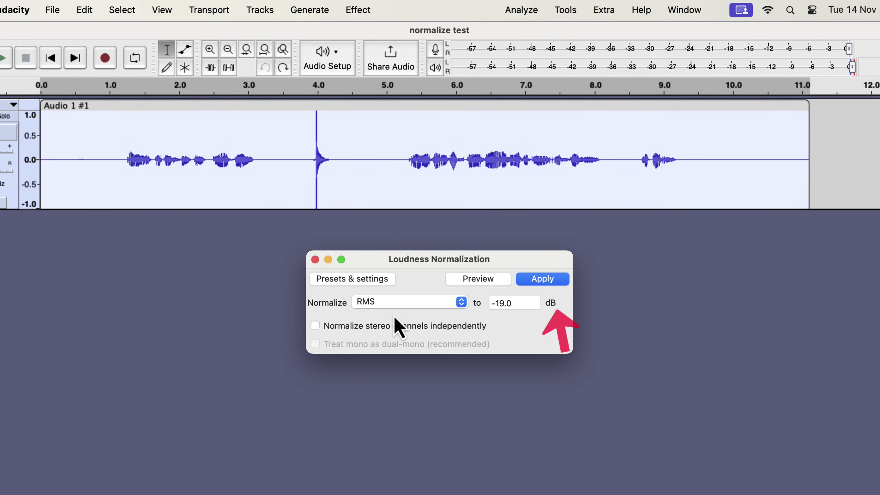
pyautogui.click(451, 302)
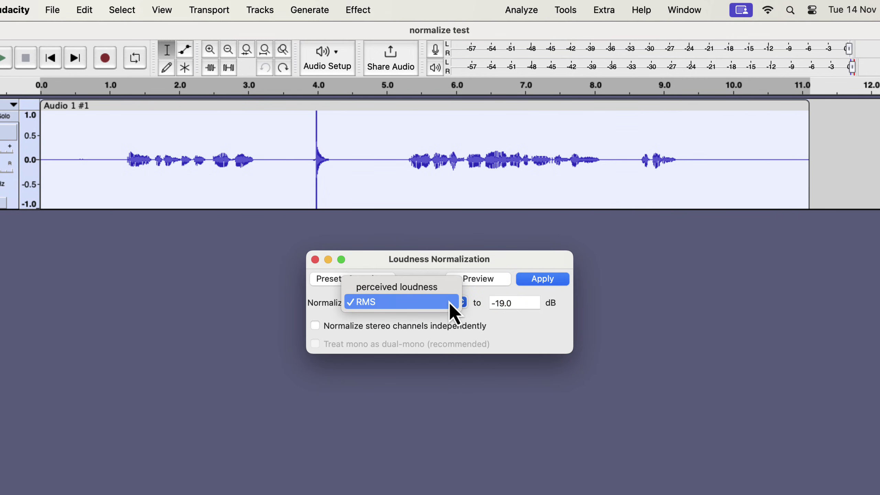
pyautogui.click(435, 288)
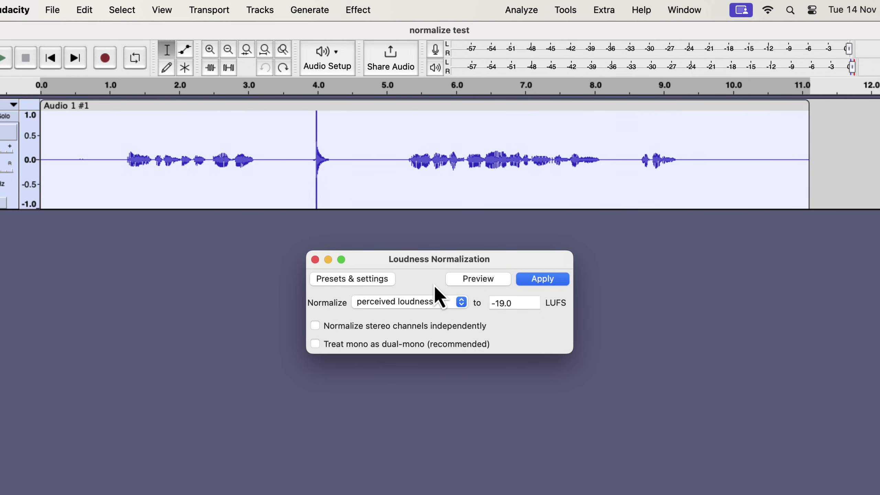
pyautogui.click(413, 300)
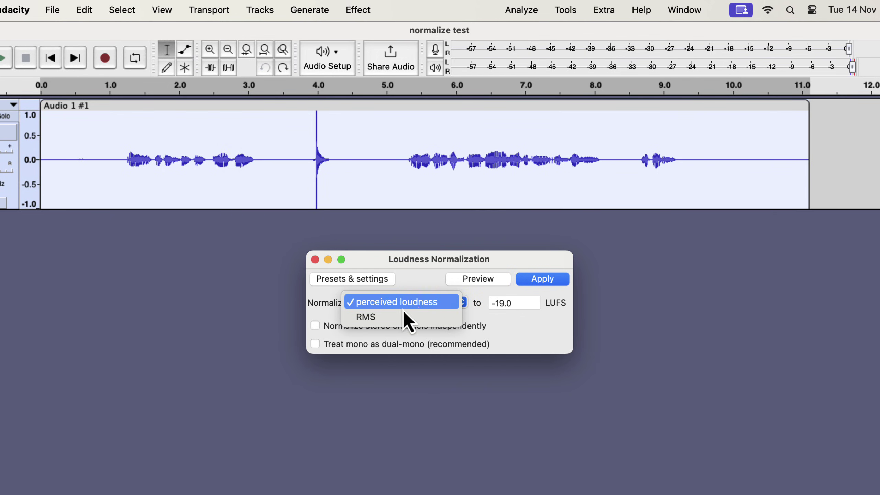
pyautogui.click(391, 317)
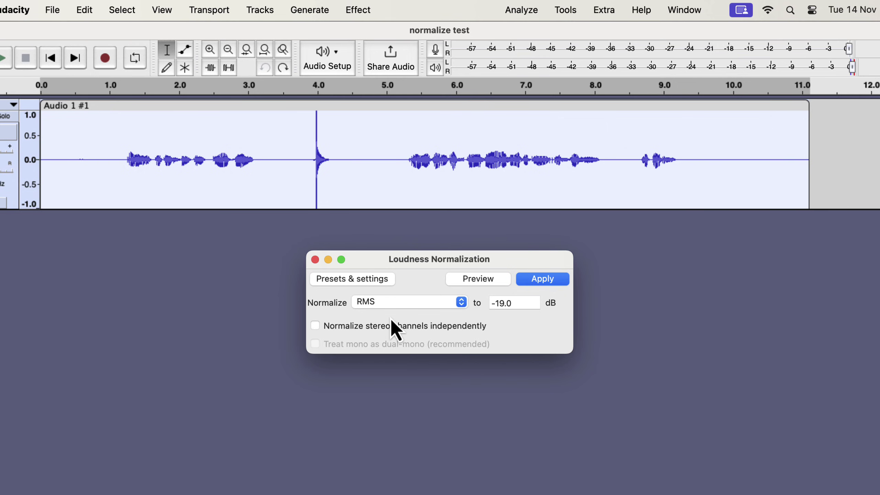
pyautogui.click(503, 304)
pyautogui.press('BackSpace')
pyautogui.press('BackSpace')
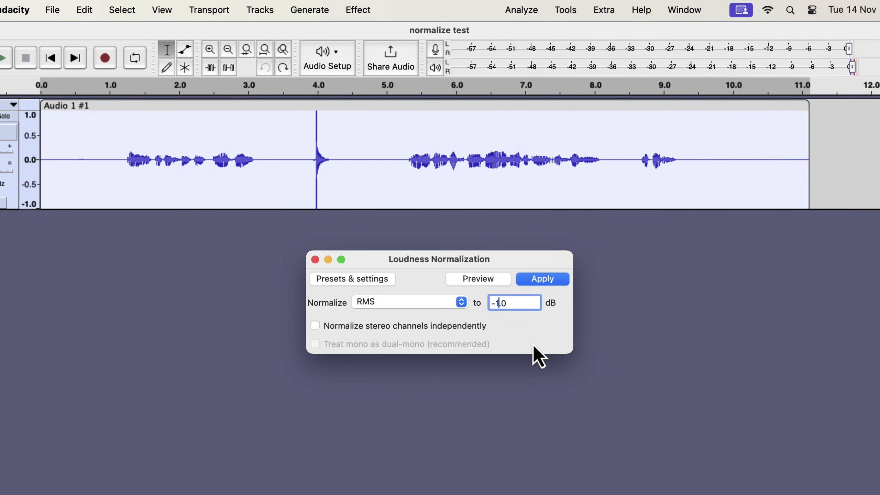
pyautogui.write('18.')
pyautogui.click(553, 280)
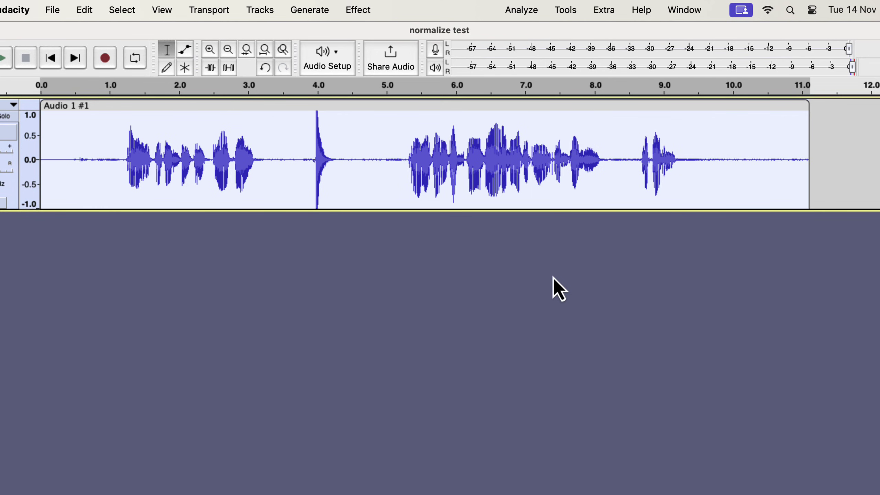
# Undo the -18 dB result, normalize to -10 dB RMS, then select the clipped regions at 1.05–1.68 s and 5.2–7.3 s.
pyautogui.press('super+z')
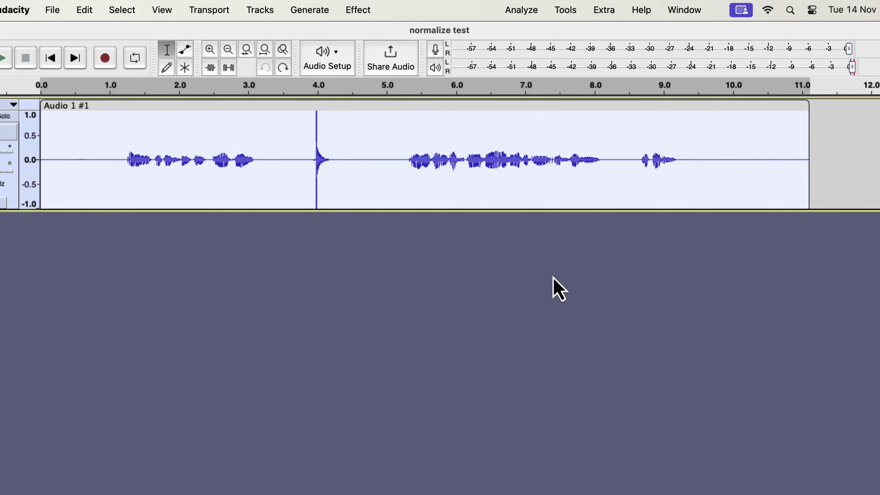
pyautogui.click(360, 9)
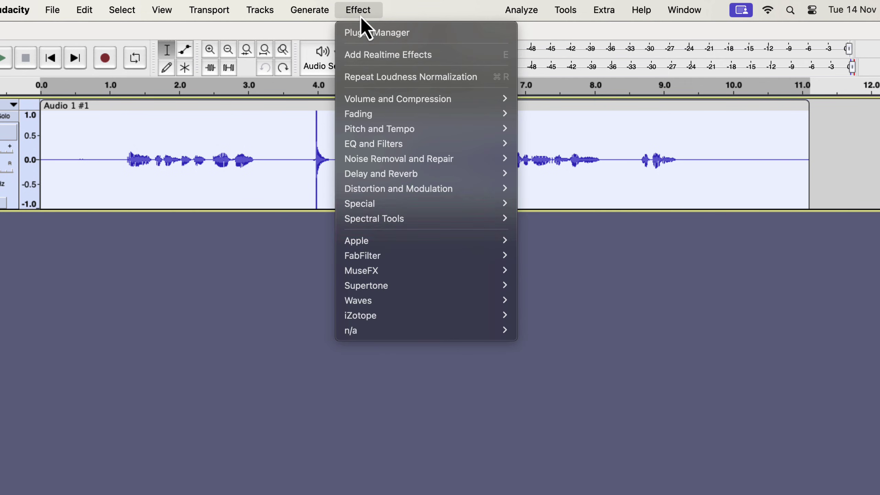
pyautogui.moveTo(376, 95)
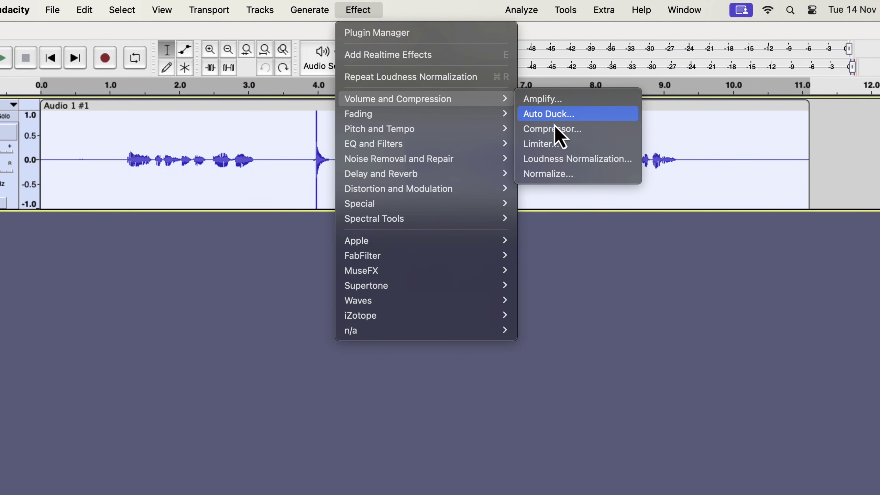
pyautogui.click(558, 160)
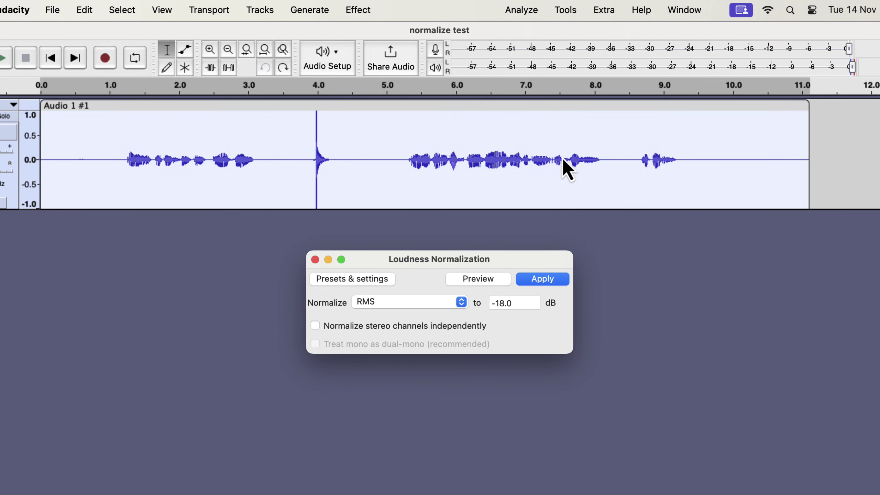
pyautogui.click(500, 304)
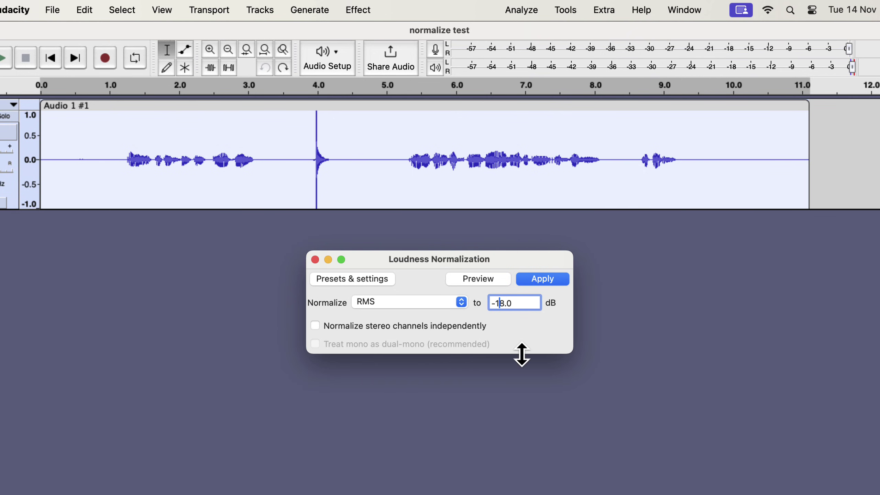
pyautogui.press('BackSpace')
pyautogui.press('BackSpace')
pyautogui.write('10')
pyautogui.click(542, 279)
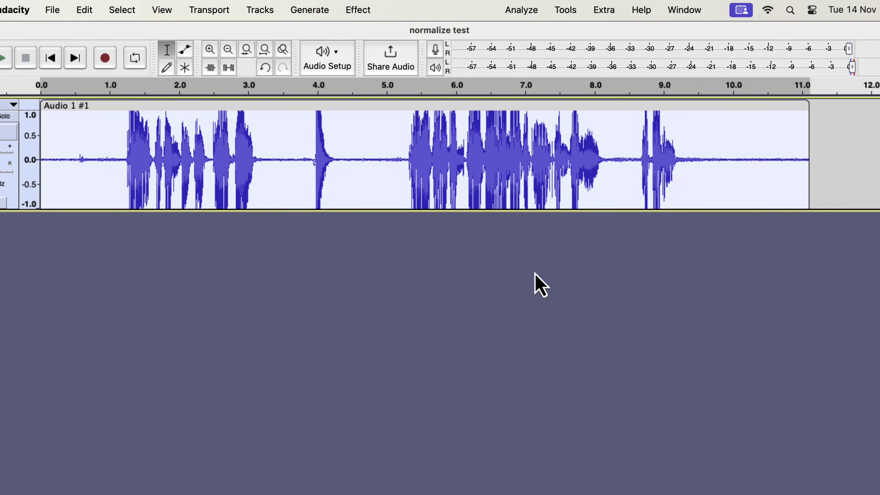
pyautogui.moveTo(113, 117); pyautogui.dragTo(156, 132)
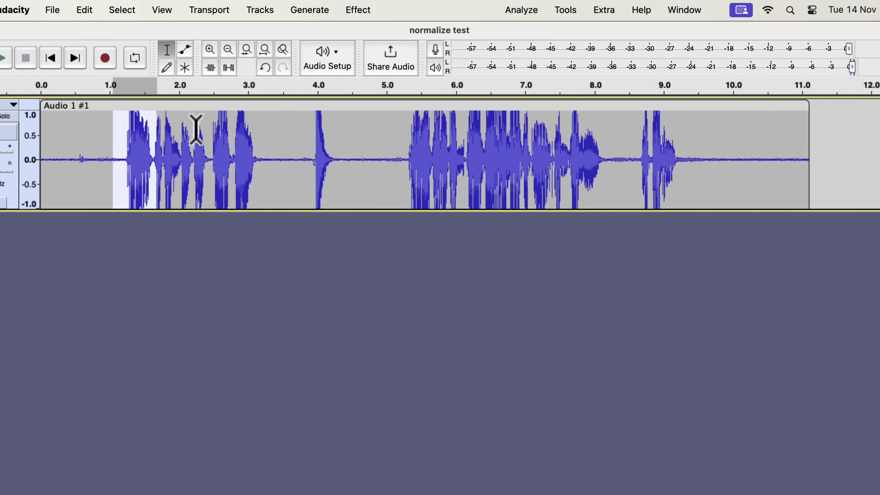
pyautogui.moveTo(400, 138); pyautogui.dragTo(543, 151)
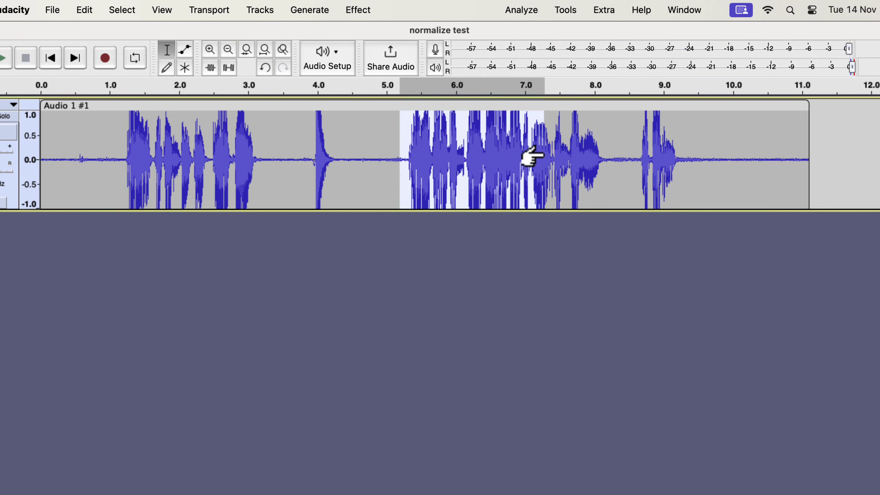
# Undo the -10 dB RMS normalization to restore the original quiet speech.
pyautogui.press('super+z')
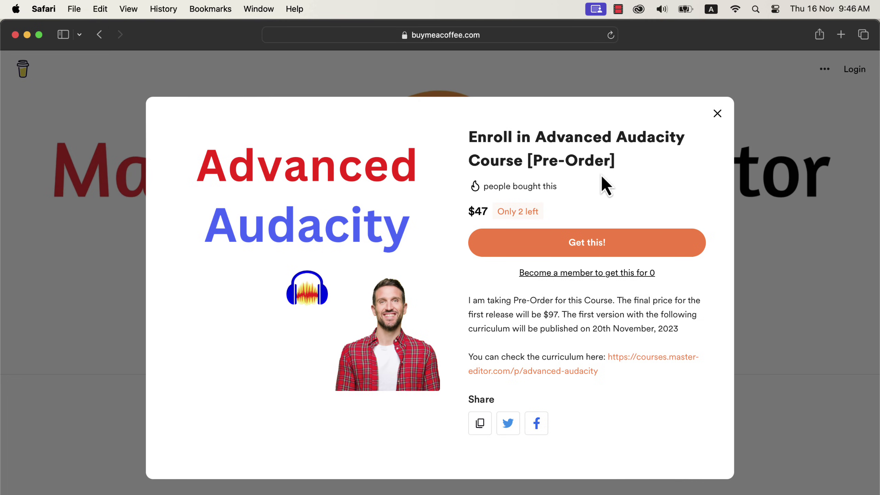
# Highlight the $47 price, $97 final price and 20th November, 2023 release date, then open the curriculum in a new tab.
pyautogui.moveTo(473, 211); pyautogui.dragTo(491, 213)
pyautogui.moveTo(543, 314); pyautogui.dragTo(558, 314)
pyautogui.moveTo(592, 328); pyautogui.dragTo(679, 329)
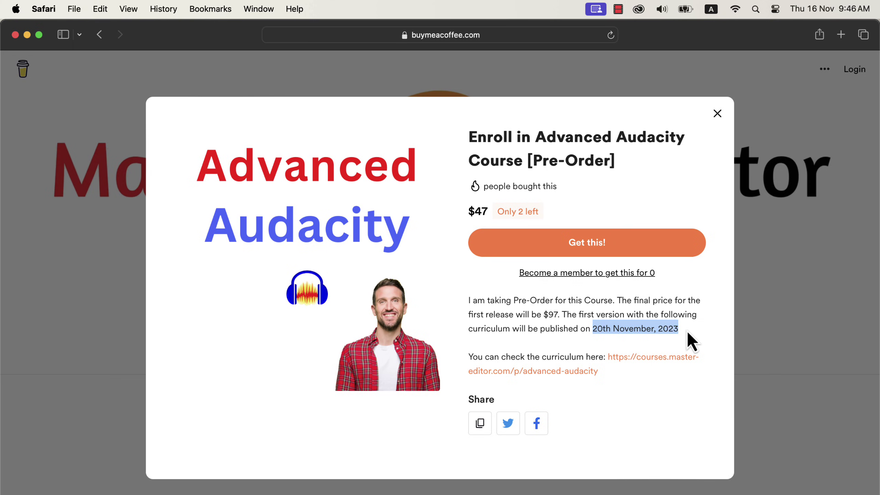
pyautogui.click(649, 357)
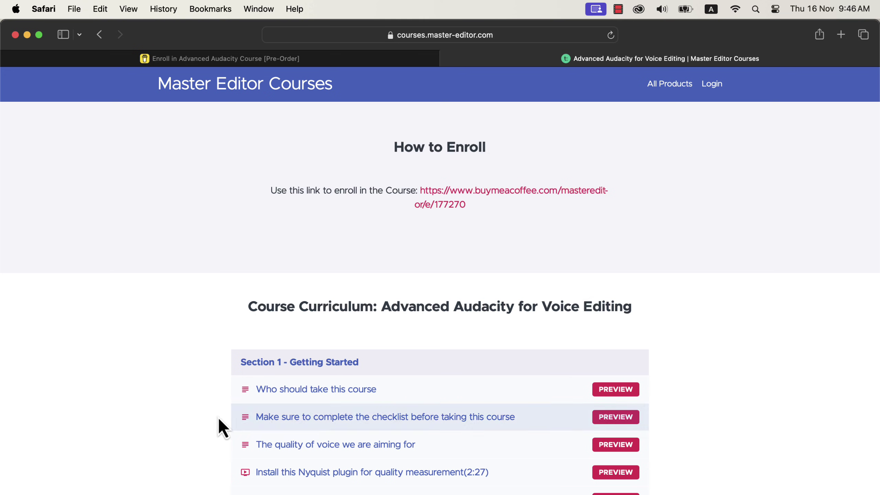
# Scroll through the Advanced Audacity for Voice Editing curriculum and expand Section 4's lessons.
pyautogui.scroll(-1, 209, 419)
pyautogui.scroll(-5, 209, 419)
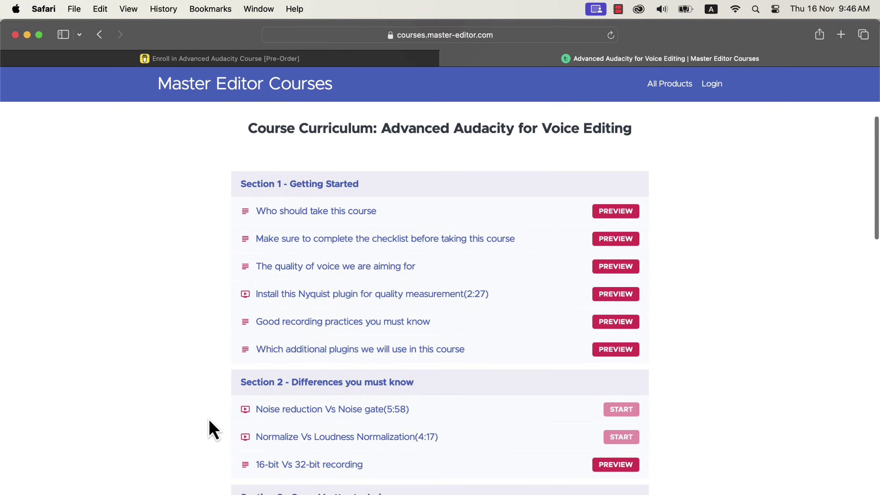
pyautogui.scroll(-4, 210, 419)
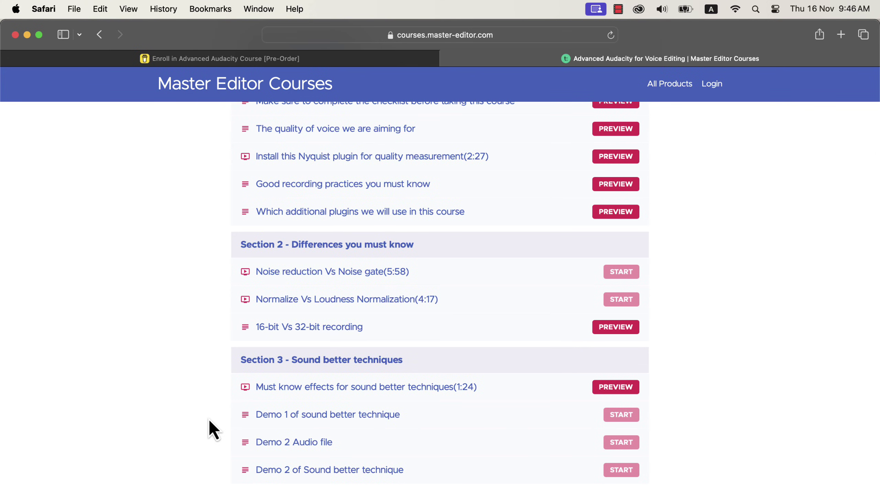
pyautogui.scroll(-3, 209, 419)
pyautogui.click(440, 413)
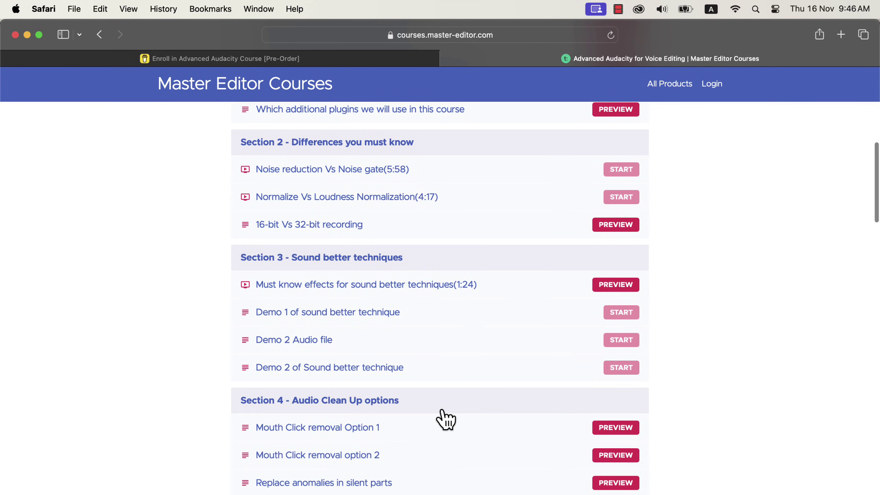
# Read the rest of the curriculum, then return to the $47 Advanced Audacity pre-order tab.
pyautogui.scroll(-4, 446, 419)
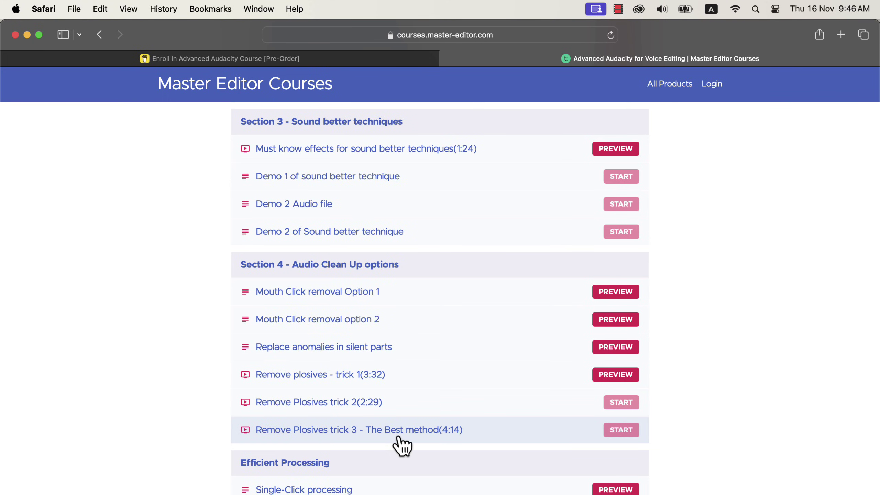
pyautogui.scroll(-6, 399, 439)
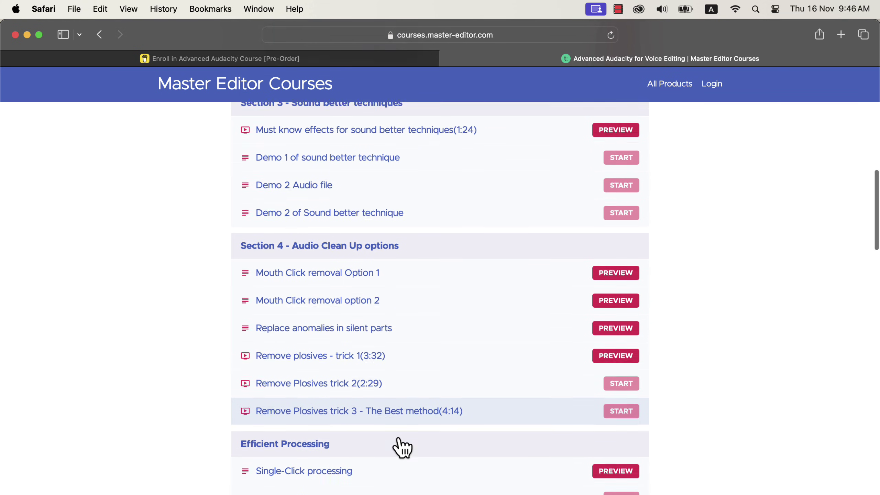
pyautogui.scroll(-2, 402, 447)
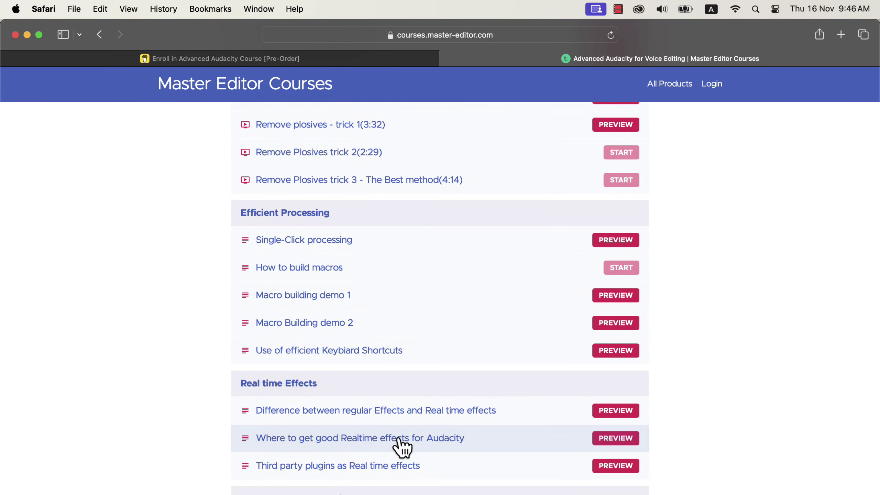
pyautogui.scroll(-10, 402, 447)
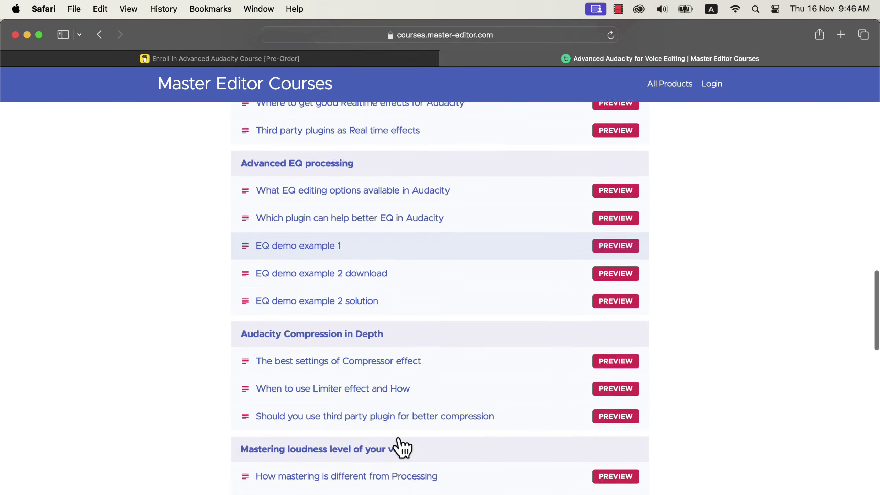
pyautogui.scroll(-1, 401, 447)
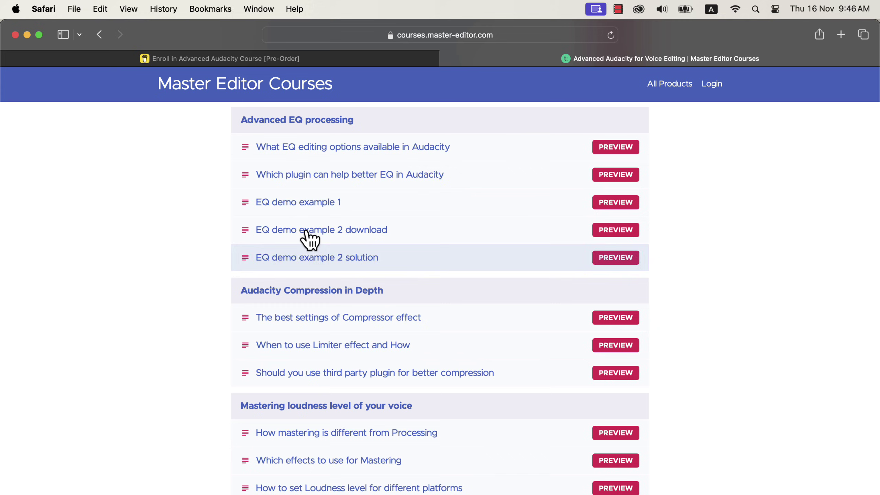
pyautogui.click(237, 59)
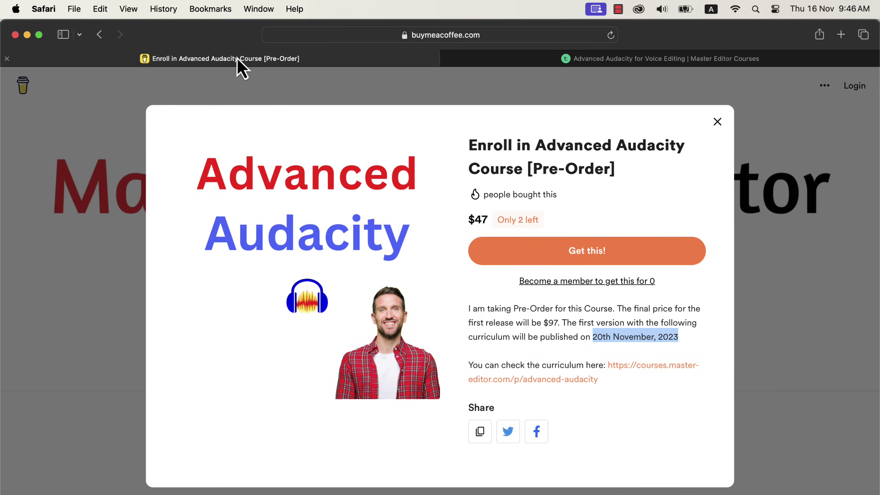